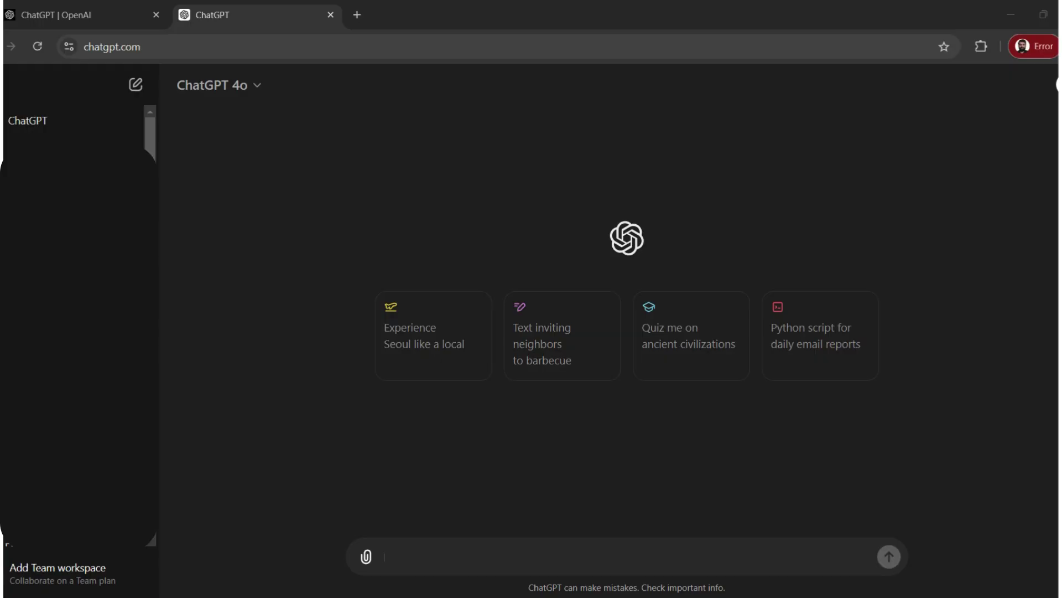
Step: Send ChatGPT the prompt asking it, as a seasoned fossil expert, to share T-Rex details
type("Hey Chat. Explain Quantum Physics to a 5 years old.")
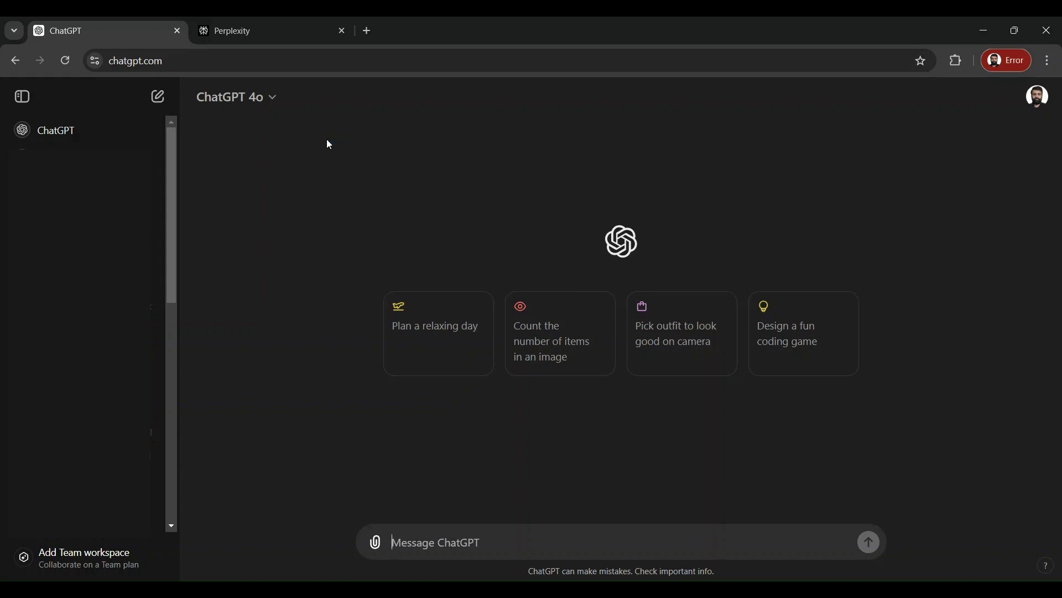
left_click(460, 529)
type("Hey chat. Can you ta")
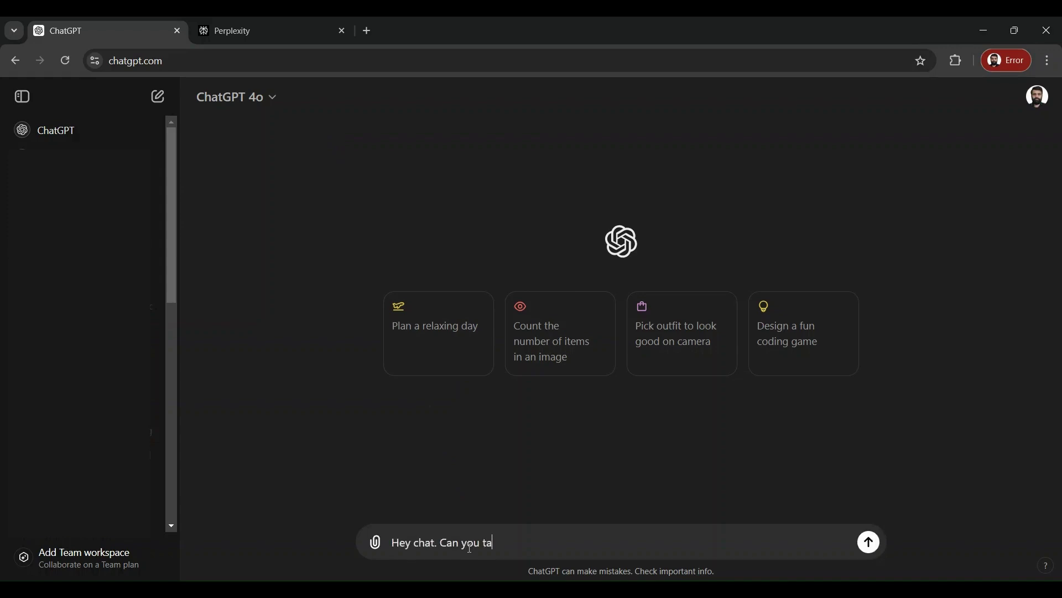
type("ke the role of a seasone")
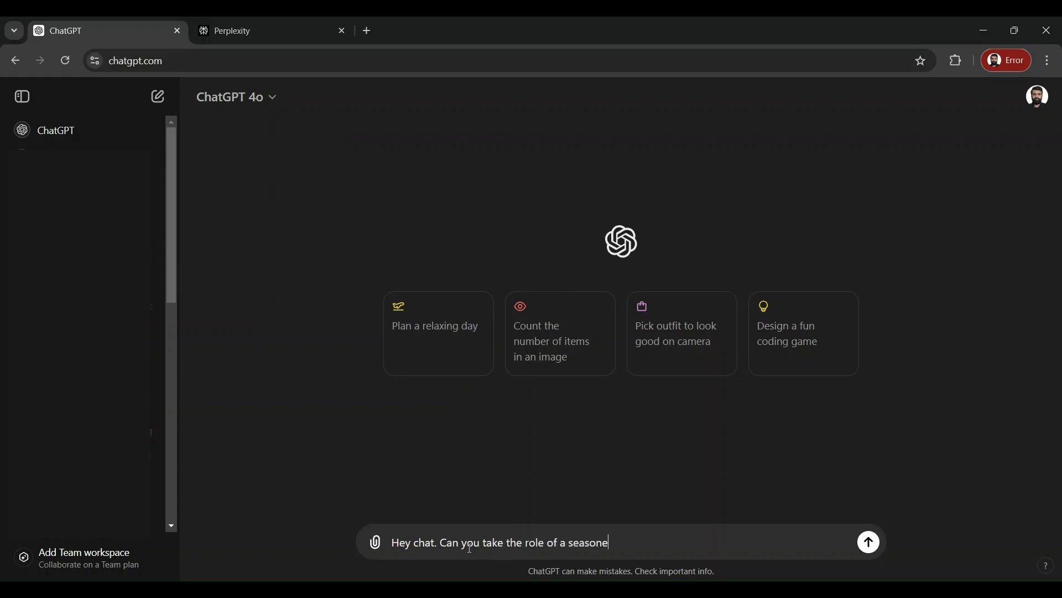
type("d fossil expert and share details about the ")
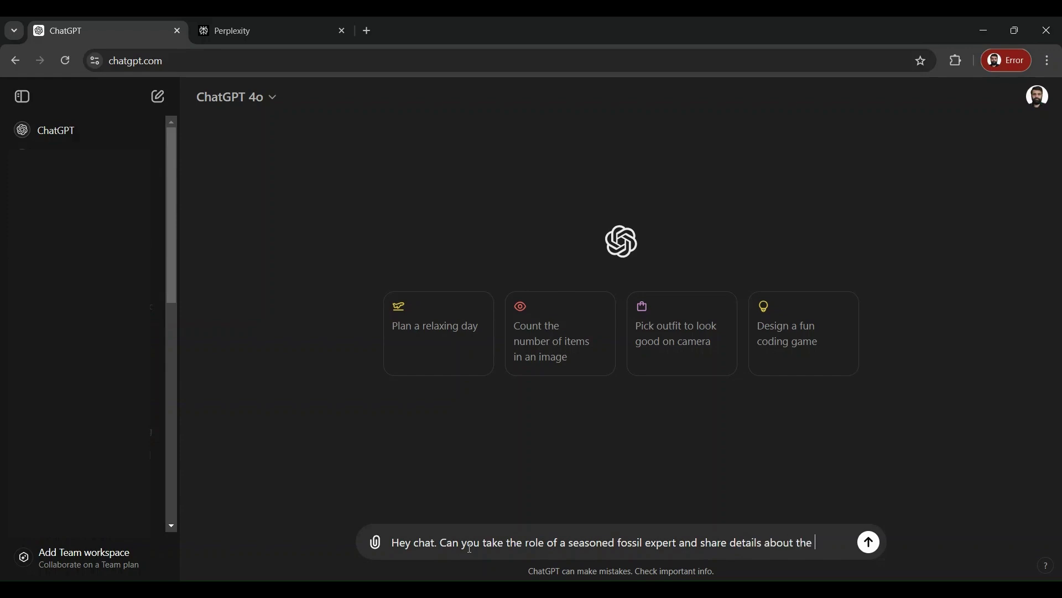
type("T-Rex.")
key("Return")
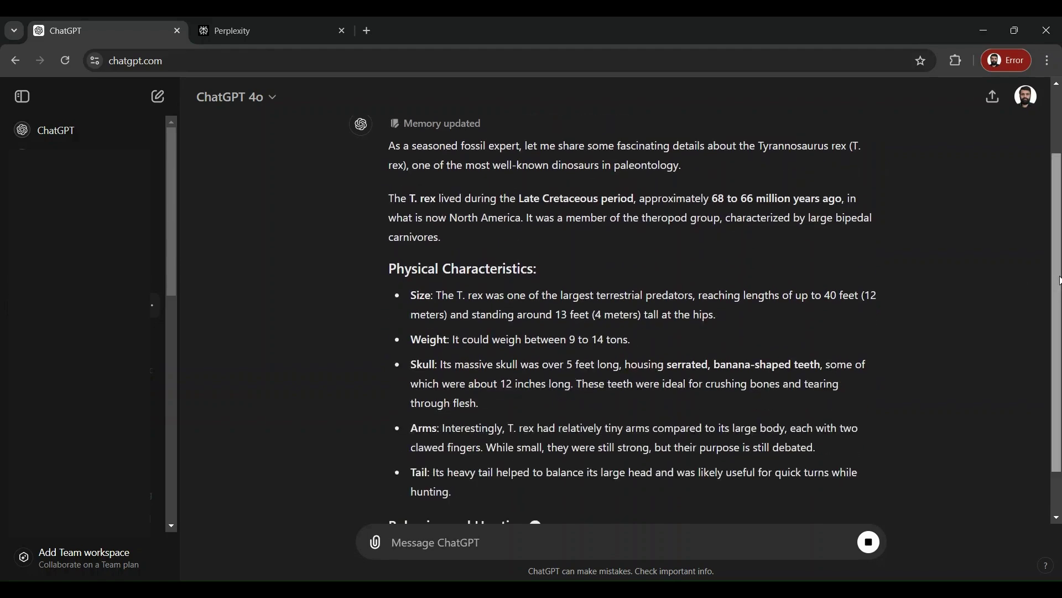
Step: Read down the finished answer through Behavior and Hunting, Fossil Discoveries and Significance
left_click_drag(1060, 283, 1060, 257)
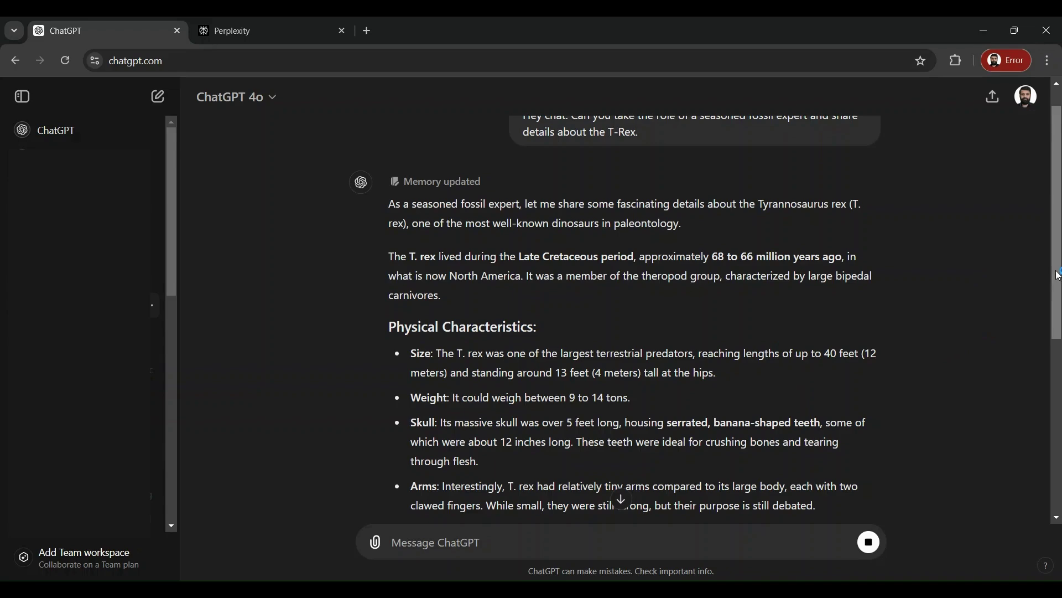
left_click_drag(1058, 275, 1059, 480)
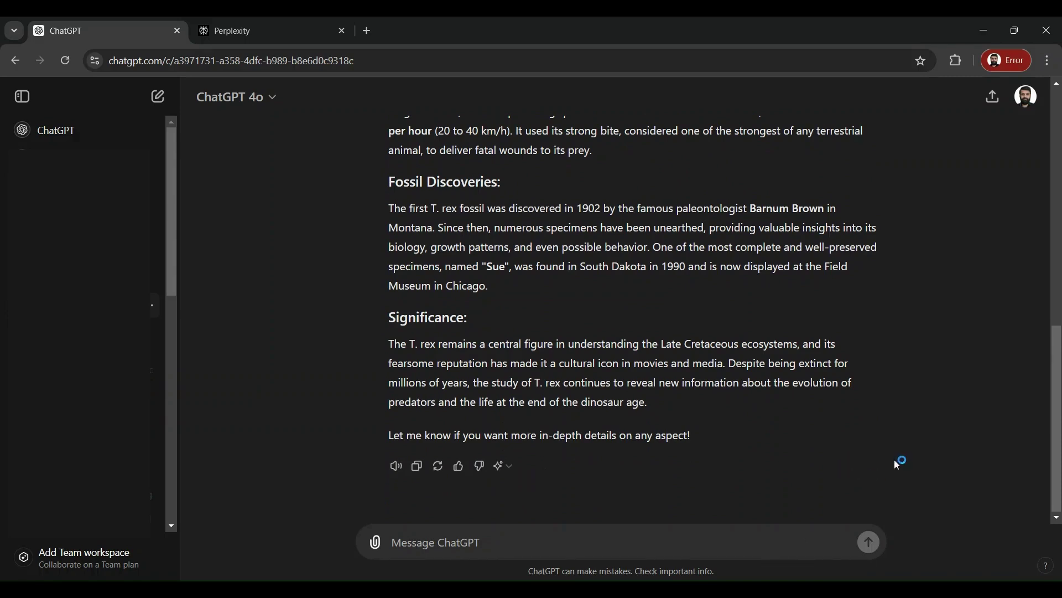
Step: Scroll back to the top and select the fossil-expert T-Rex prompt text for copying
left_click_drag(1060, 443, 1059, 365)
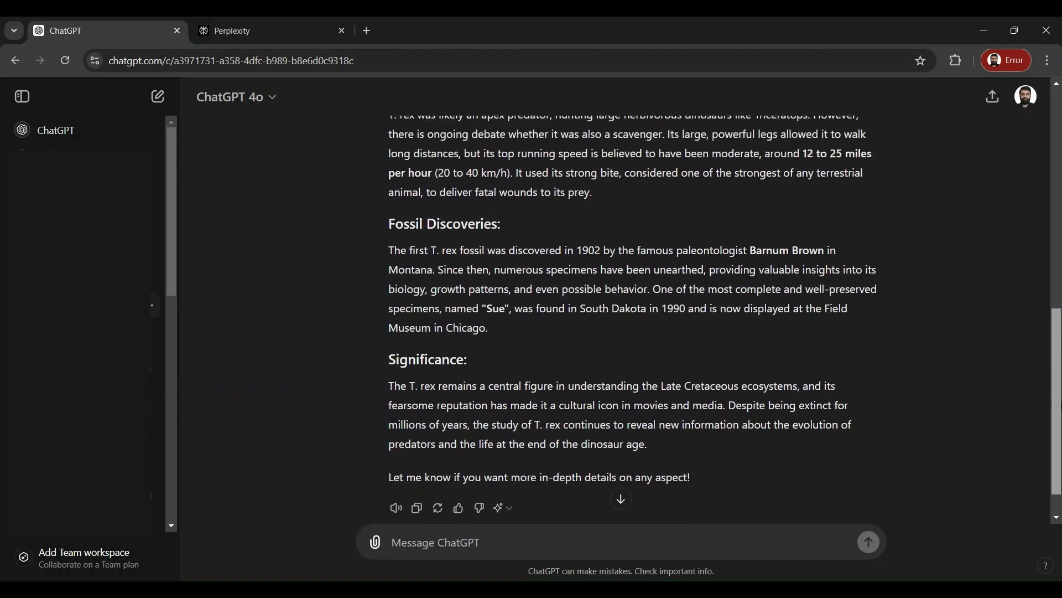
left_click_drag(1058, 407, 1053, 176)
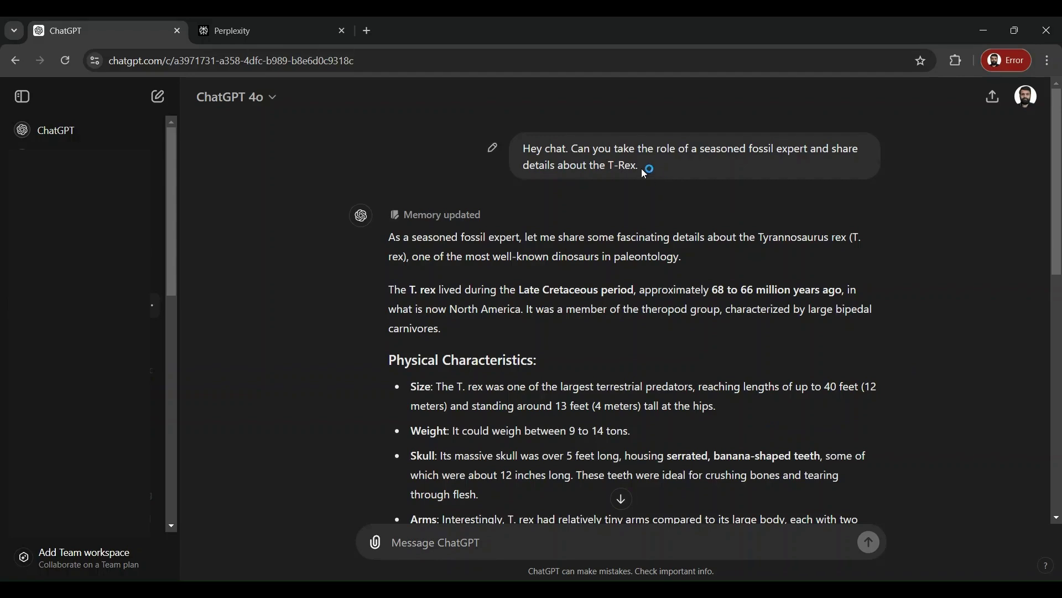
left_click_drag(640, 165, 527, 150)
key("ctrl+c")
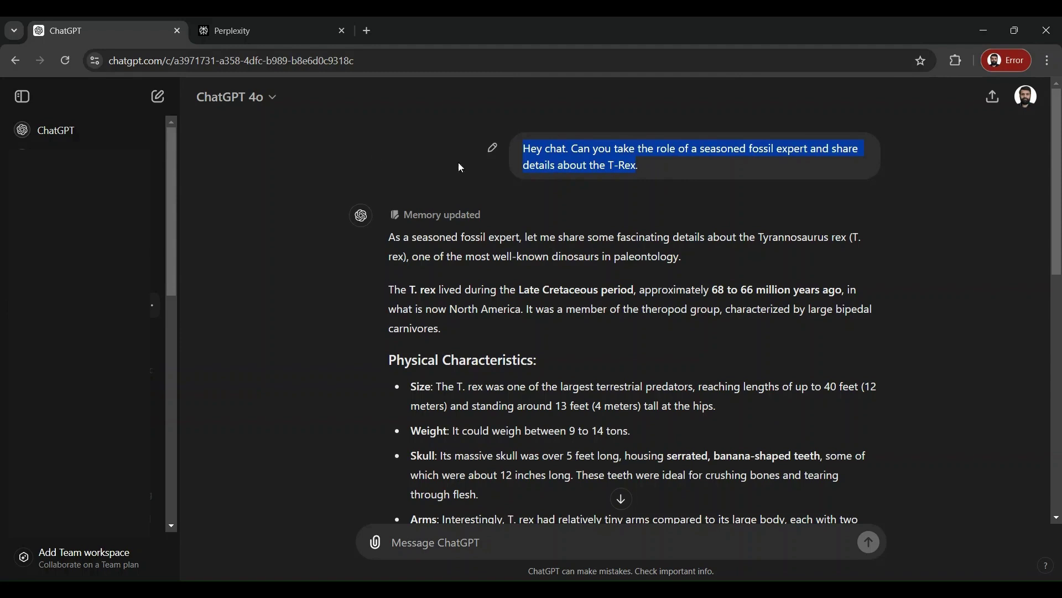
Step: In Perplexity, paste the copied T-Rex prompt, trim the greeting to 'Hey', and submit it
left_click(254, 29)
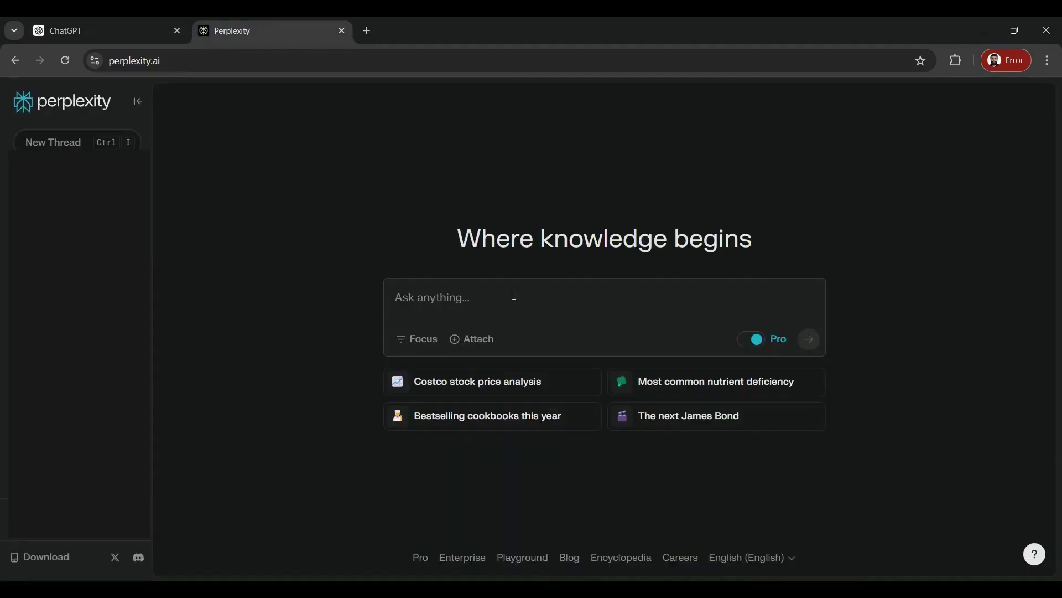
left_click(503, 296)
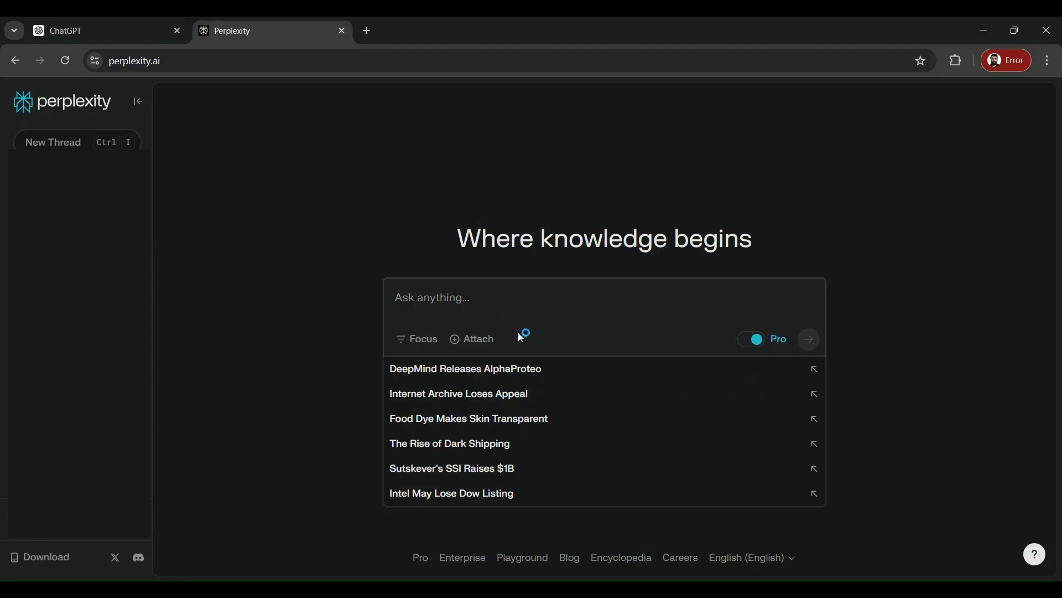
key("ctrl+v")
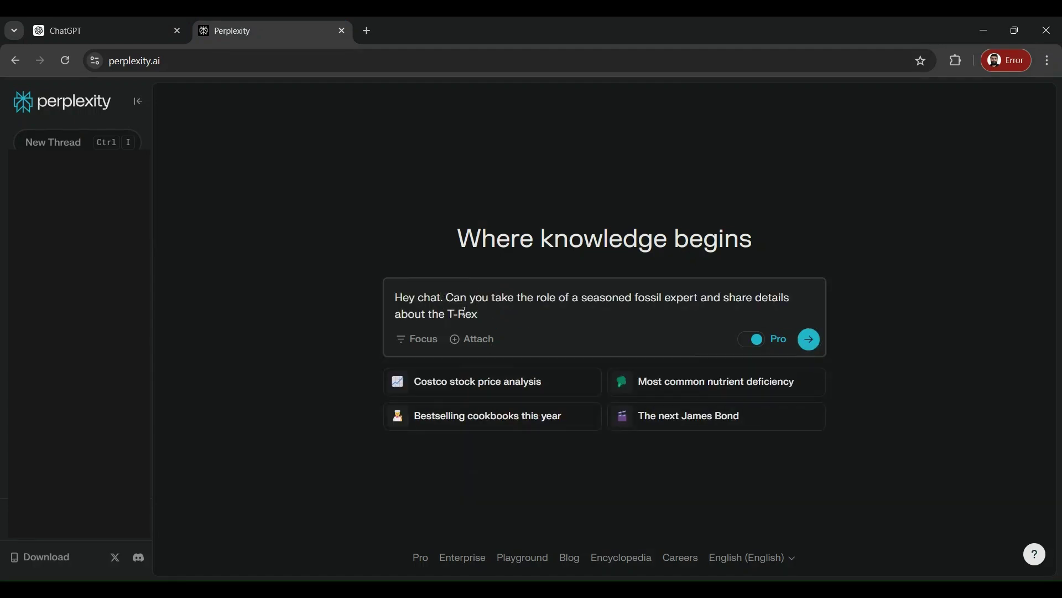
key("BackSpace")
key("BackSpace")
key("BackSpace")
key("BackSpace")
key("BackSpace")
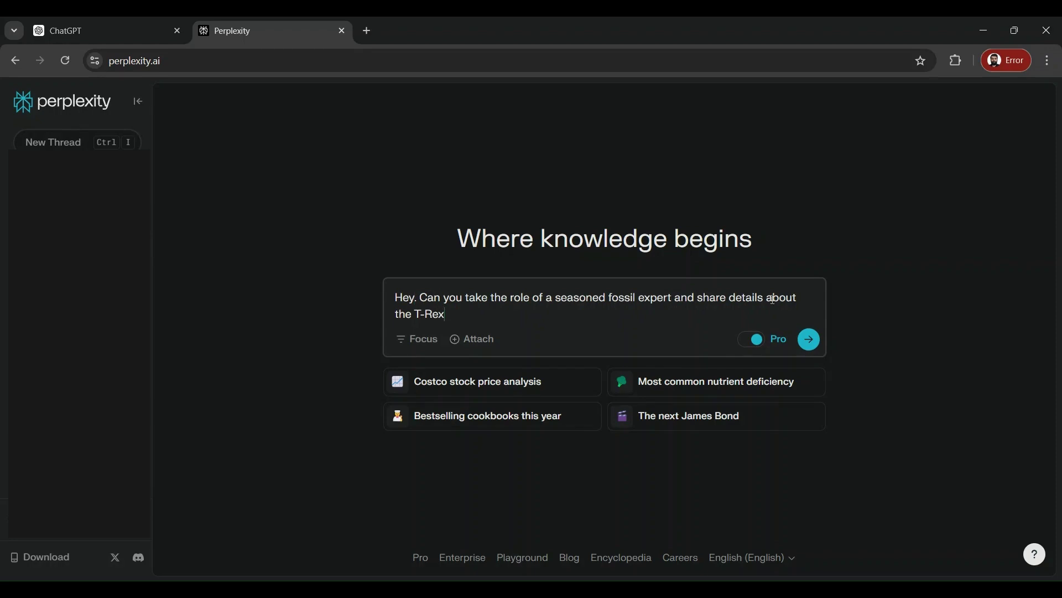
left_click(810, 349)
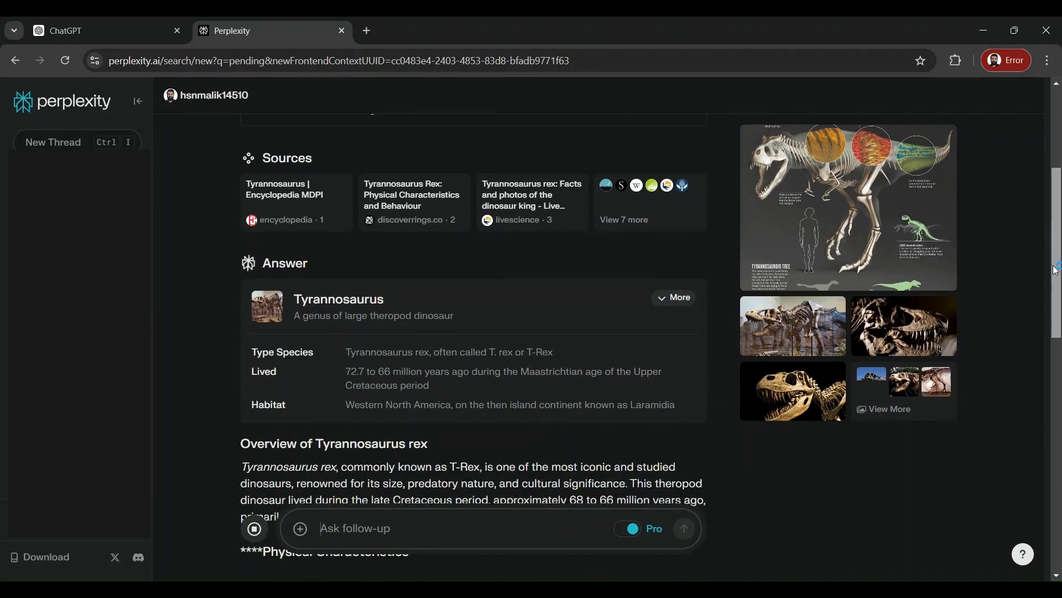
Step: Scroll Perplexity's answer, previewing a source card, down to its Physical Characteristics section
left_click_drag(1057, 270, 1057, 233)
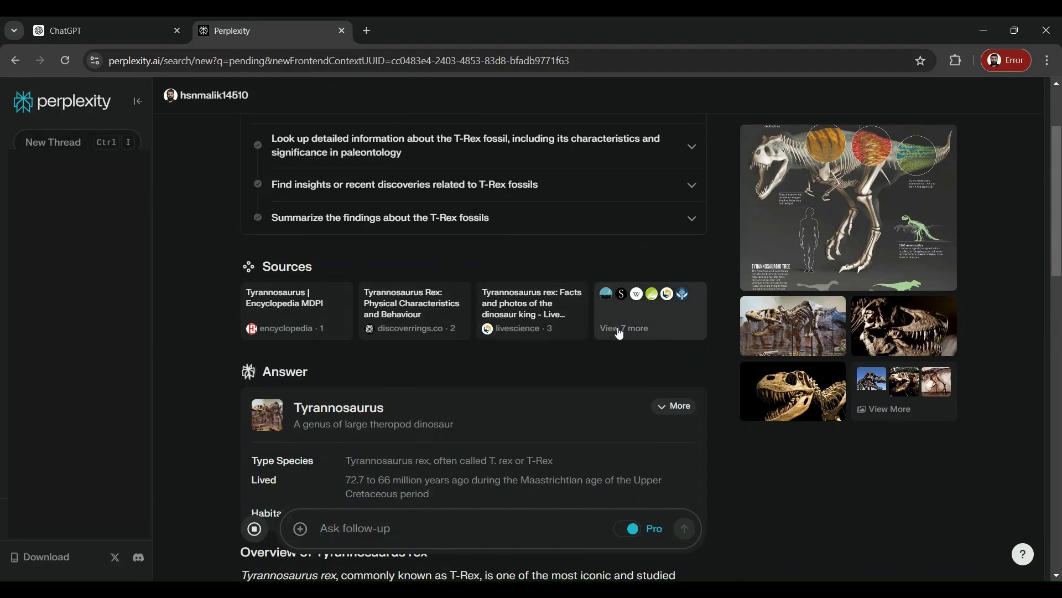
mouse_move(514, 314)
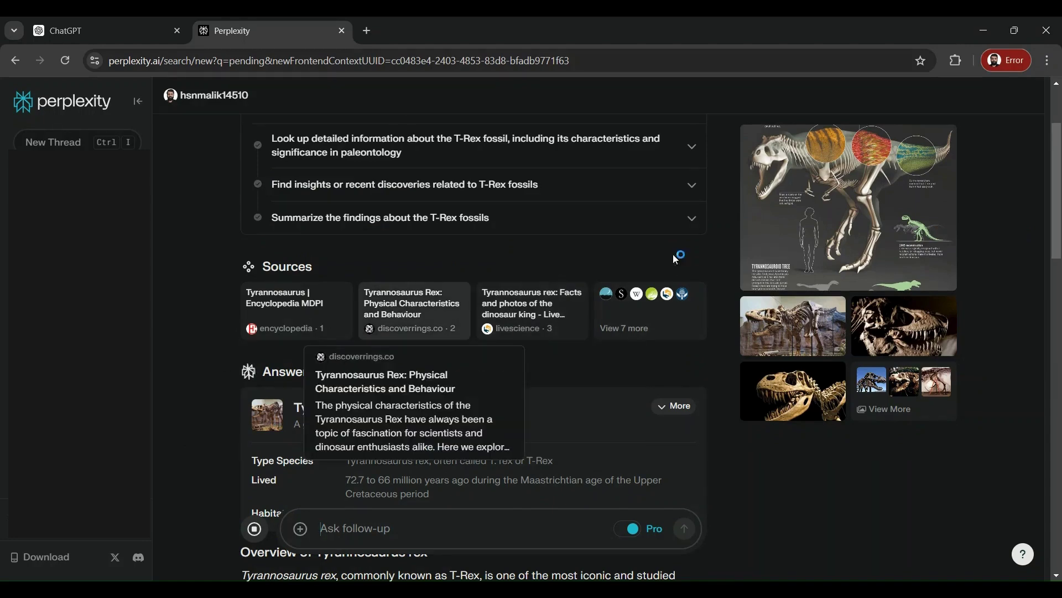
left_click_drag(1059, 150, 1060, 252)
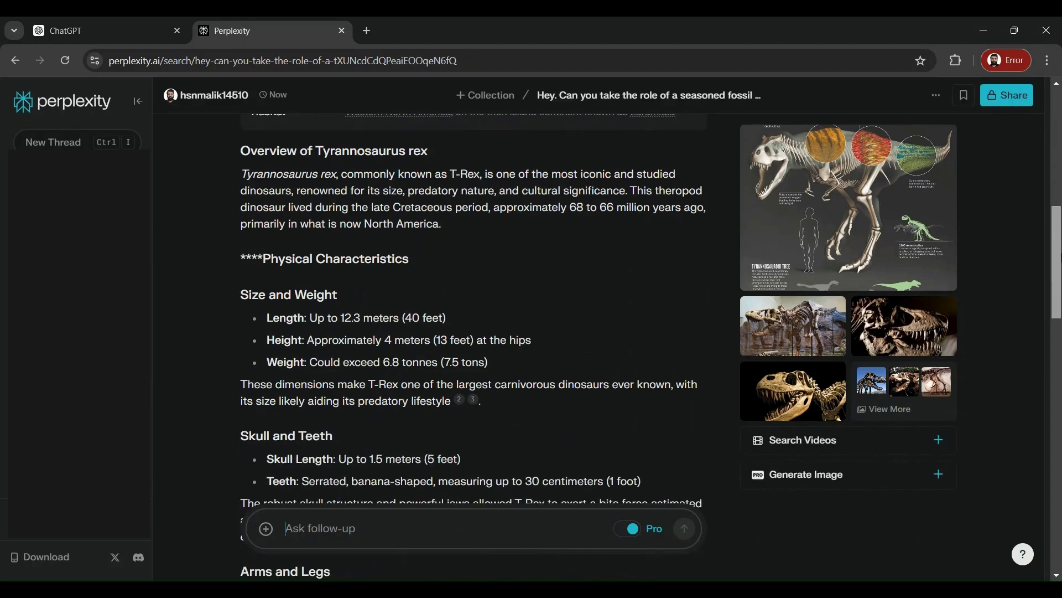
mouse_move(459, 406)
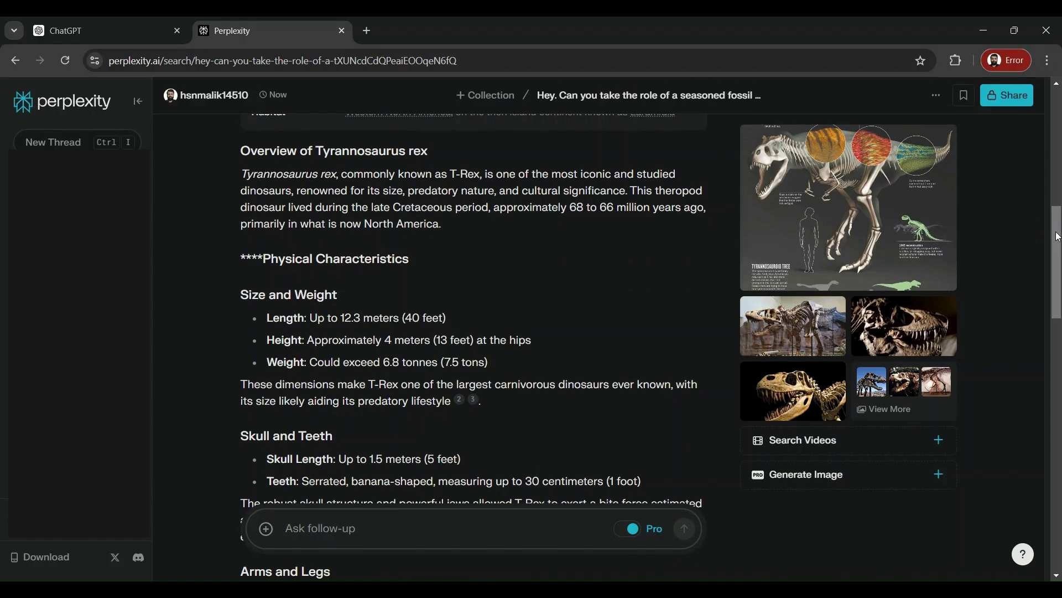
scroll(1061, 237, "down", 3)
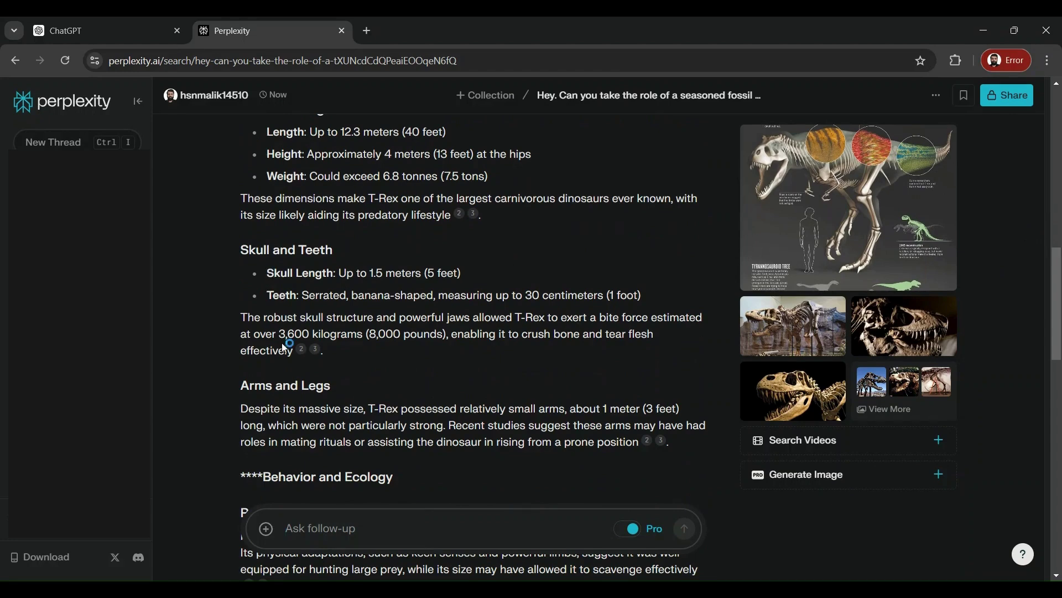
mouse_move(301, 352)
left_click_drag(1058, 297, 1059, 421)
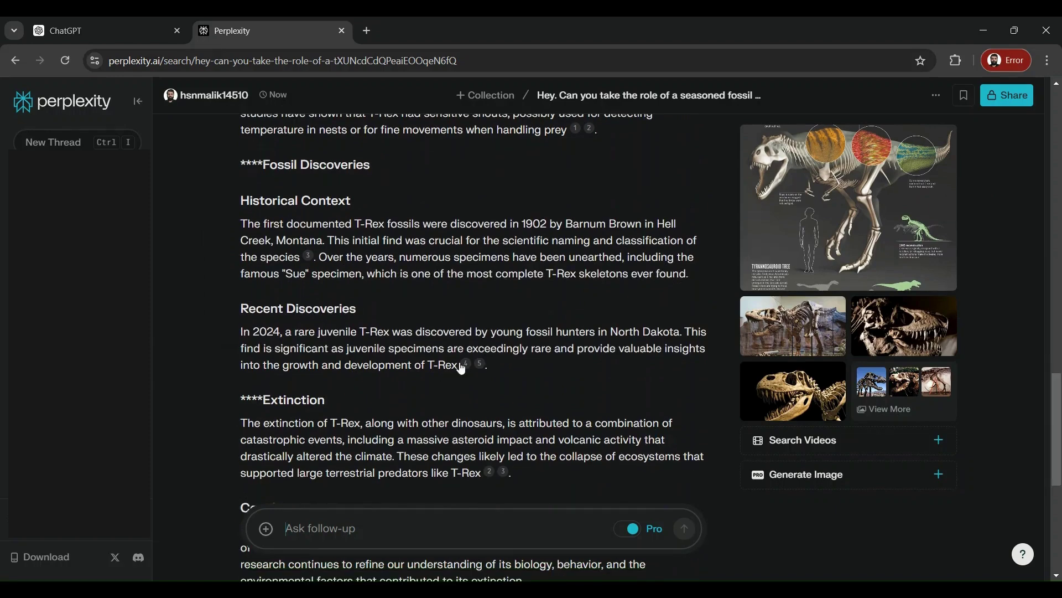
mouse_move(479, 369)
left_click_drag(1054, 407, 1060, 491)
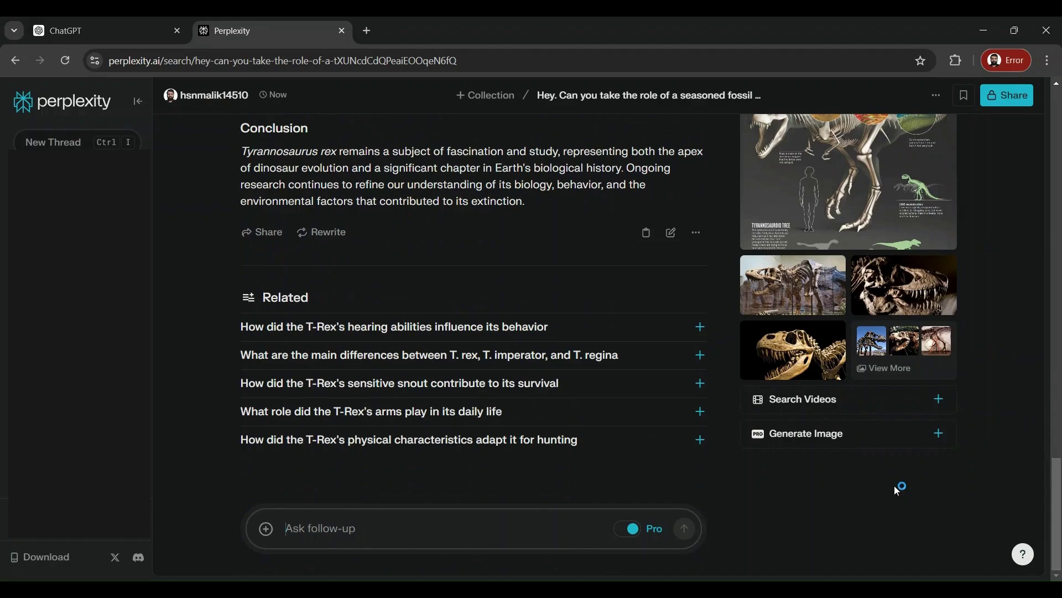
scroll(1022, 376, "up", 8)
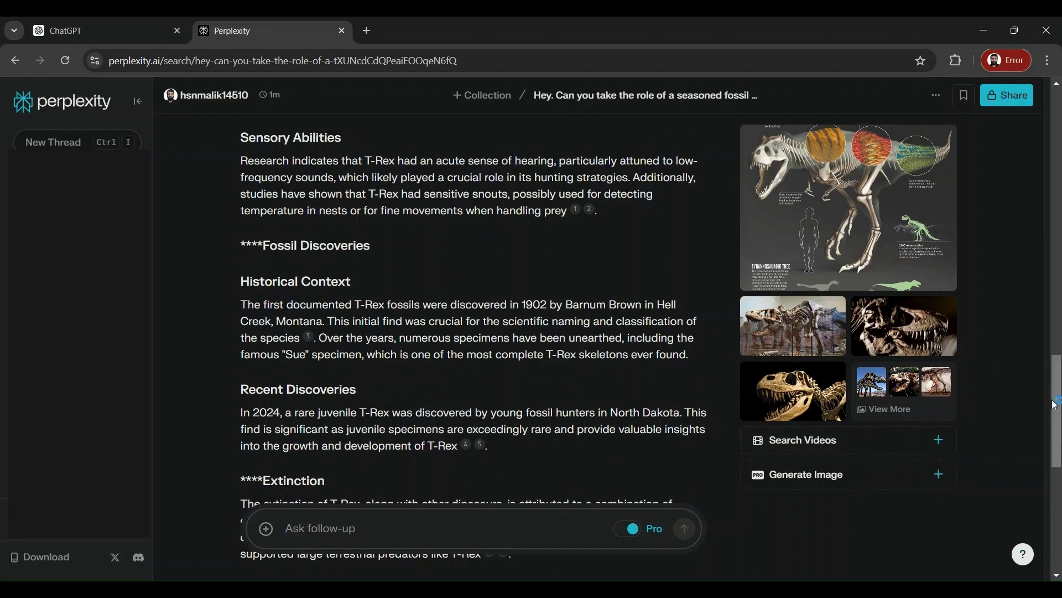
left_click_drag(1056, 406, 1059, 143)
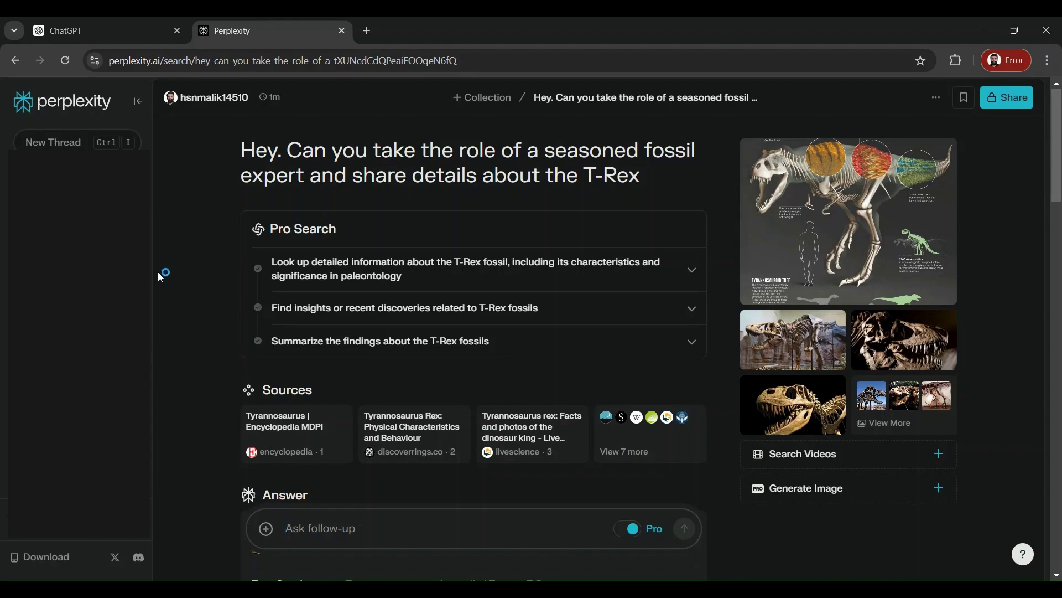
left_click(114, 22)
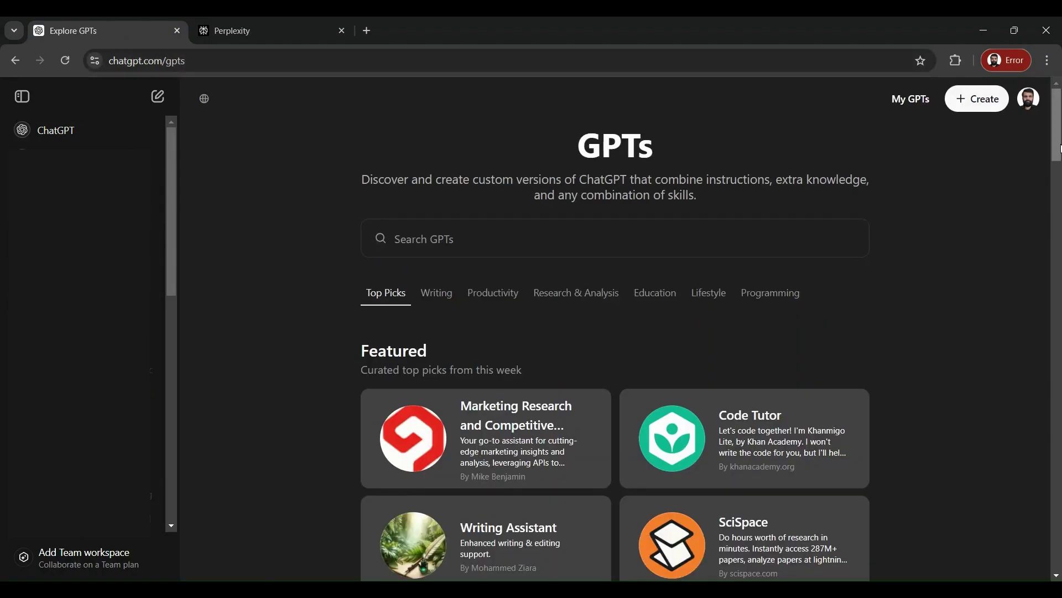
left_click_drag(1059, 133, 1060, 157)
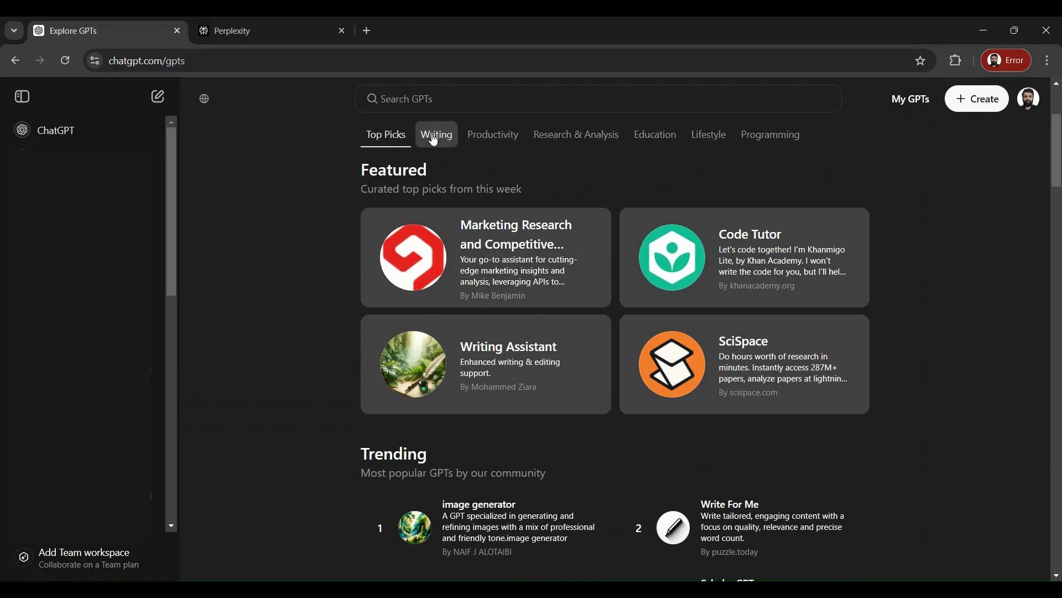
left_click_drag(1058, 146, 1059, 123)
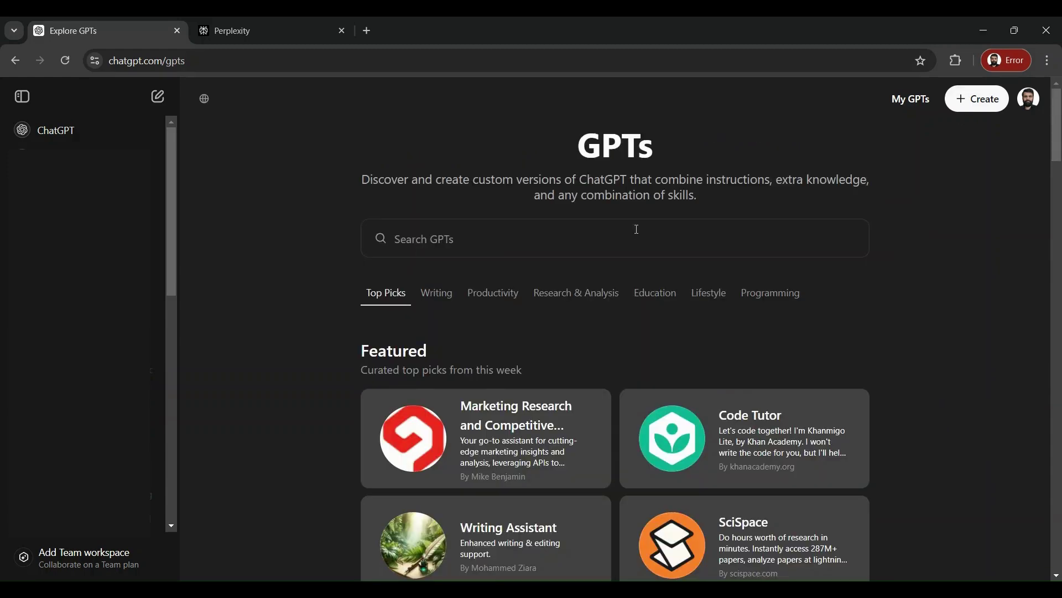
left_click(237, 23)
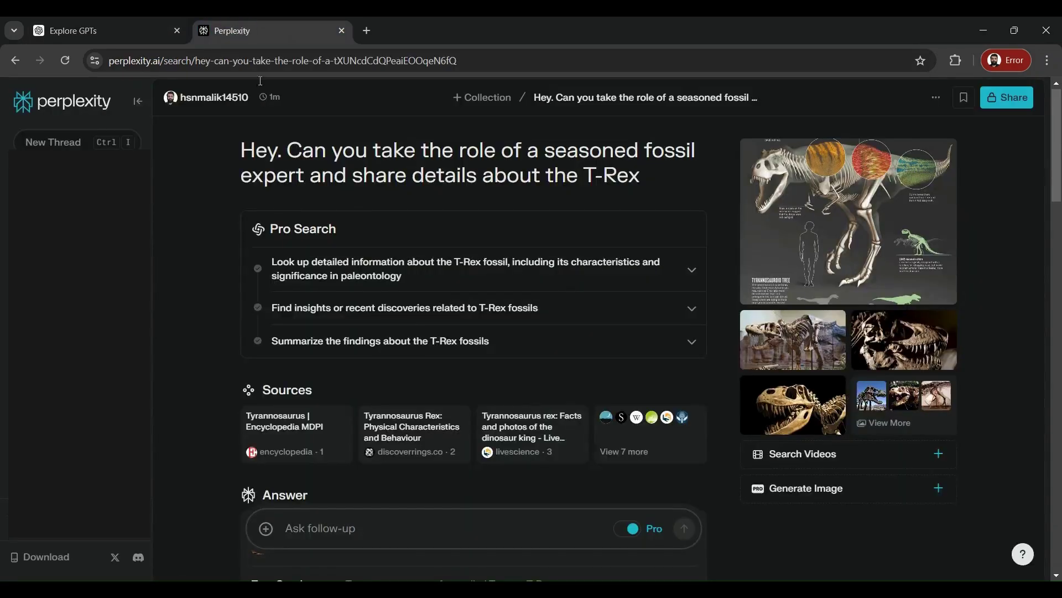